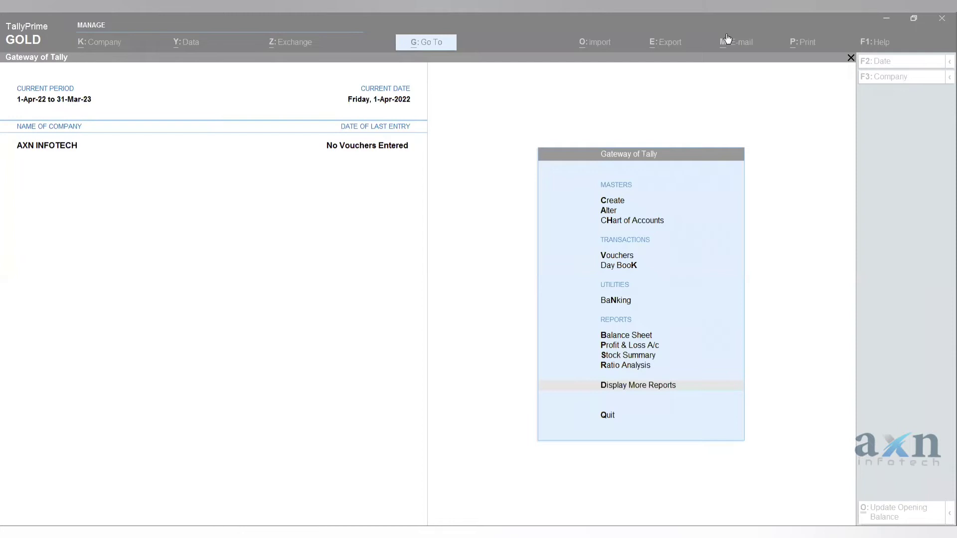
Reach Vijayakumar's ledger outstandings via Display More Reports > Statements of Accounts > Outstandings > Ledger
{"action": "left_click", "coordinate": [834, 303]}
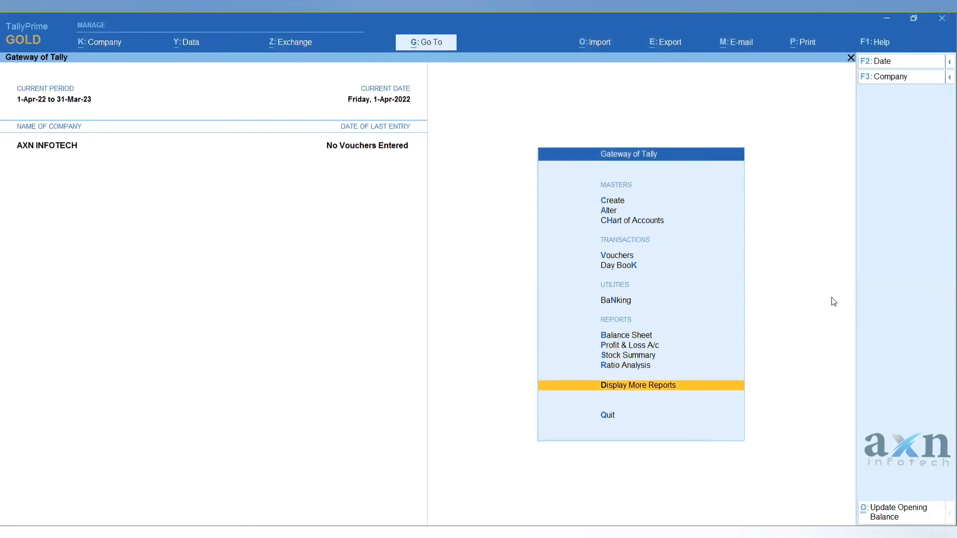
{"action": "key", "text": "Return"}
{"action": "key", "text": "s"}
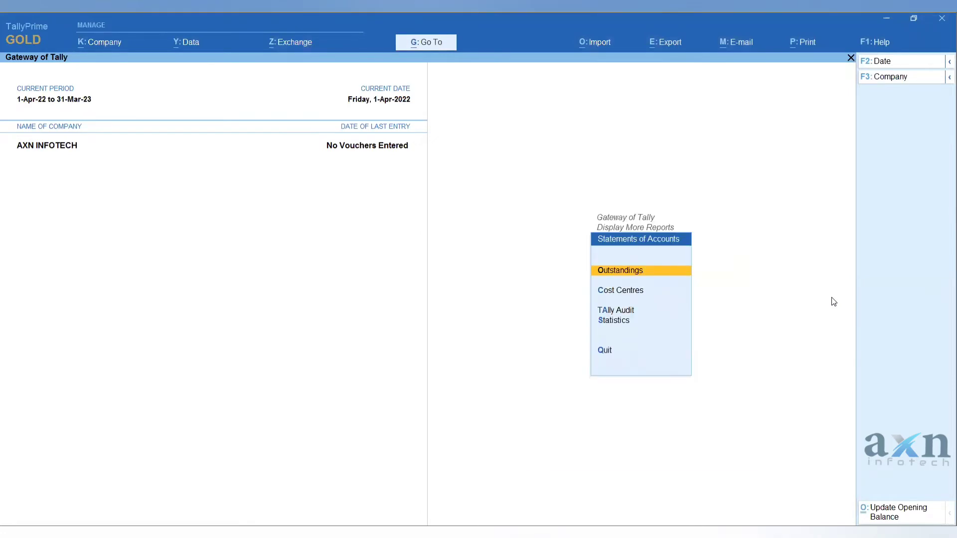
{"action": "key", "text": "Return"}
{"action": "type", "text": "l"}
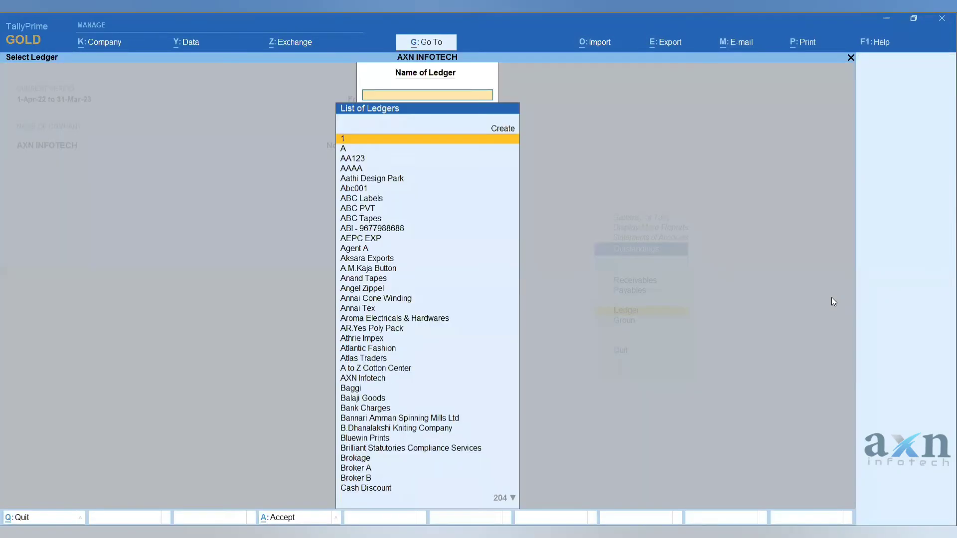
{"action": "type", "text": "vi"}
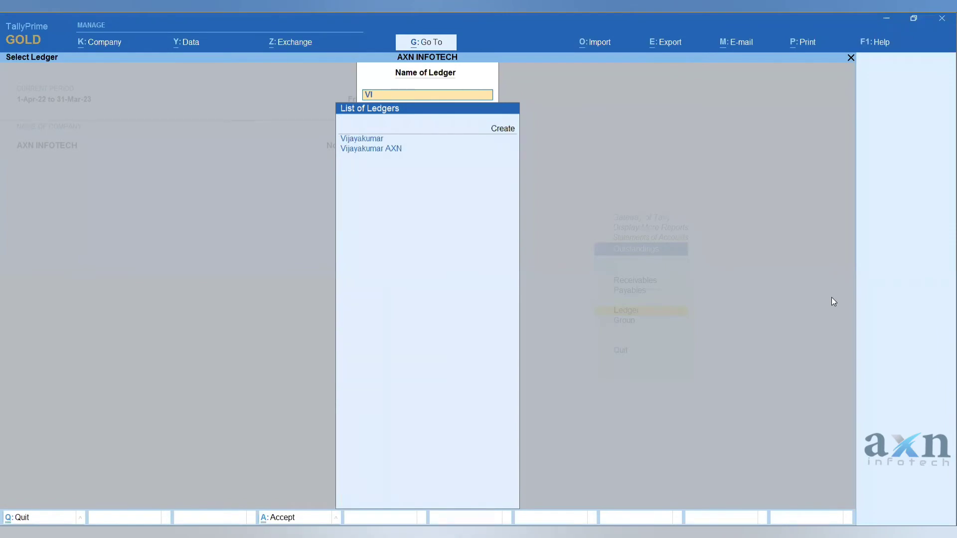
{"action": "type", "text": "jay"}
{"action": "key", "text": "Return"}
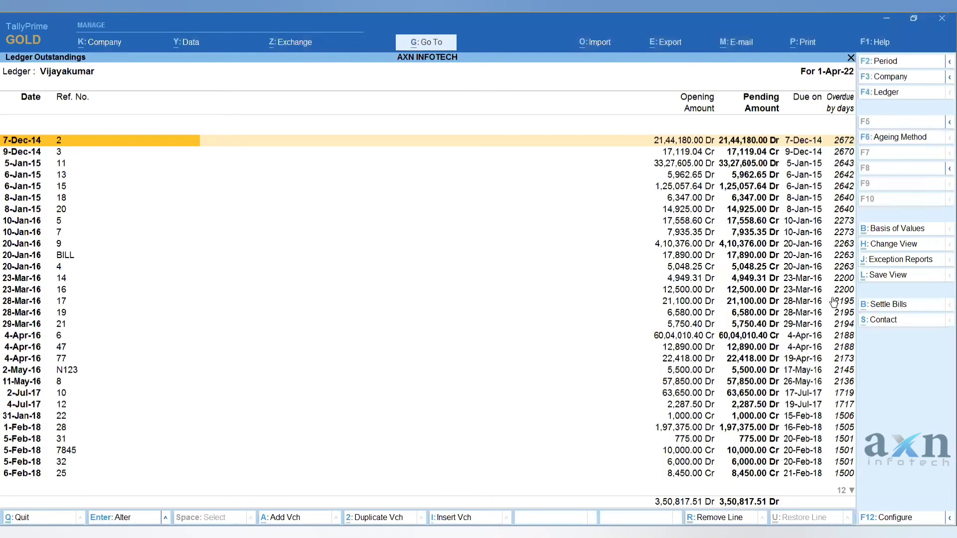
Browse down the pending bills, then leave the outstandings report
{"action": "key", "text": "Down"}
{"action": "key", "text": "Down"}
{"action": "key", "text": "Down"}
{"action": "key", "text": "Down"}
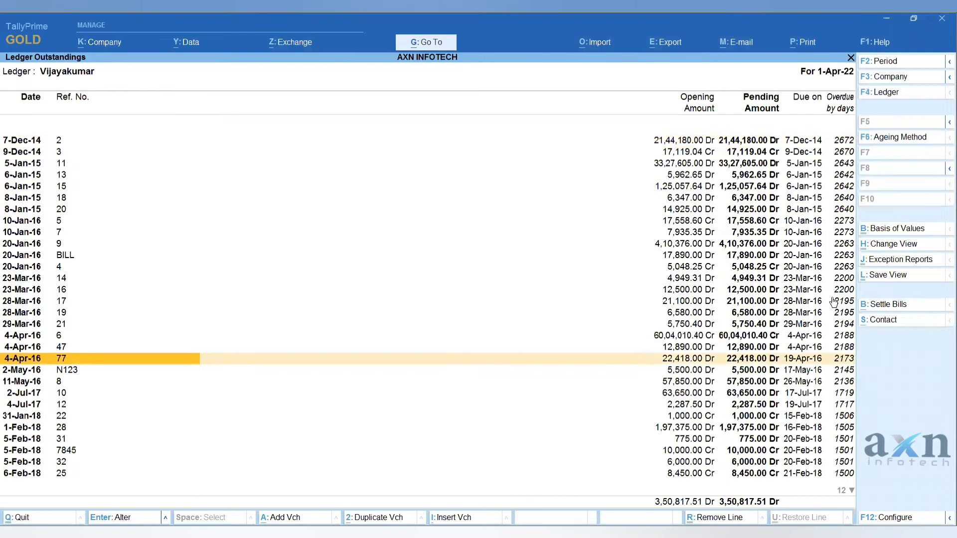
{"action": "key", "text": "Down"}
{"action": "key", "text": "Down"}
{"action": "key", "text": "Down"}
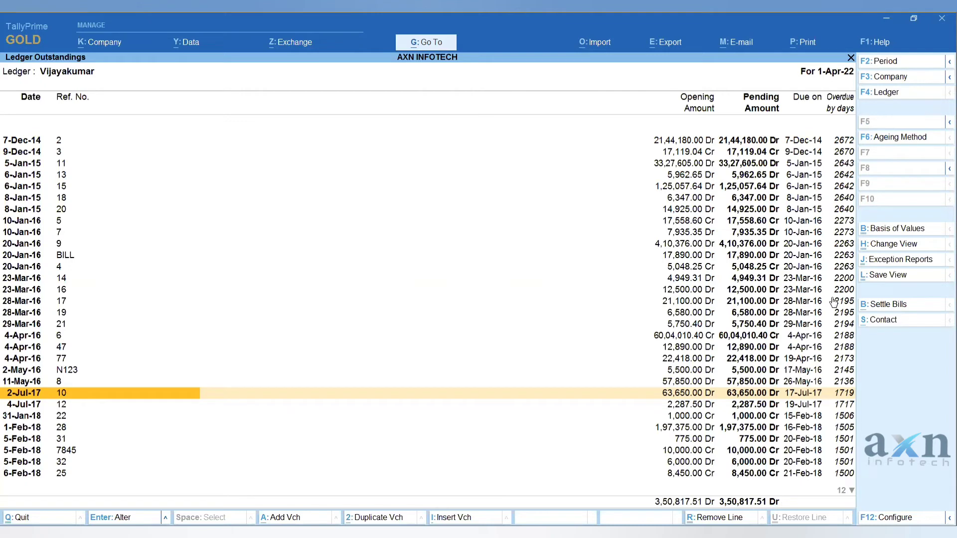
{"action": "key", "text": "Escape"}
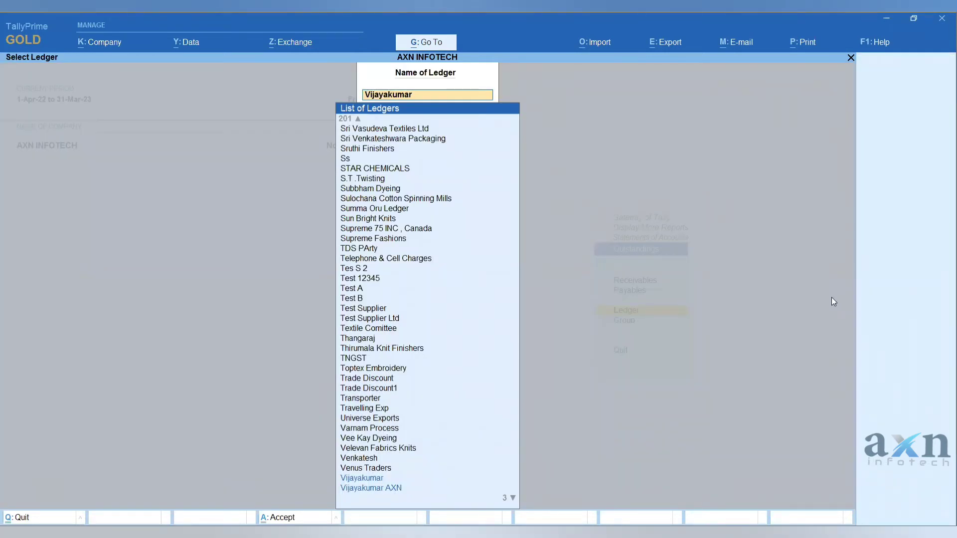
Back out to Gateway of Tally and load Vijayakumar's ledger under Alter > Ledger
{"action": "key", "text": "Escape"}
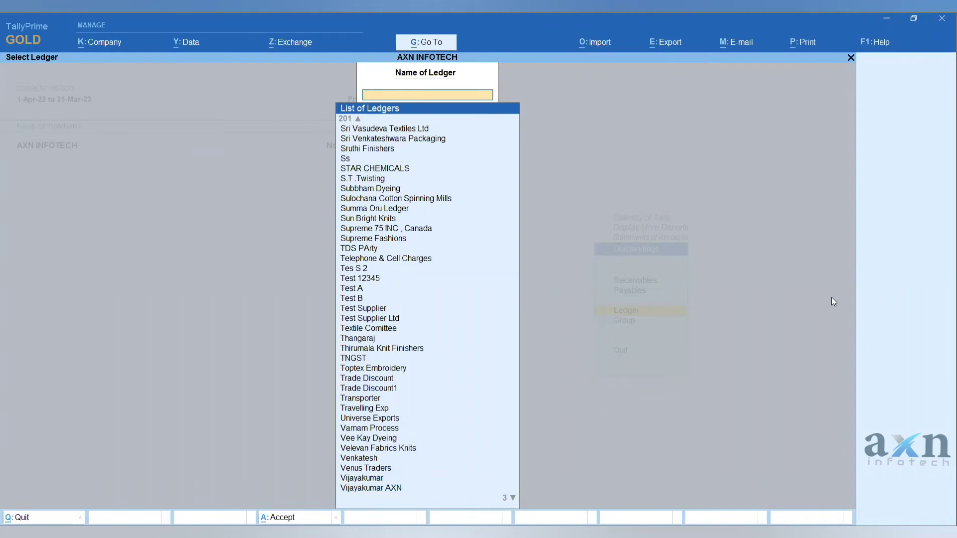
{"action": "key", "text": "Escape"}
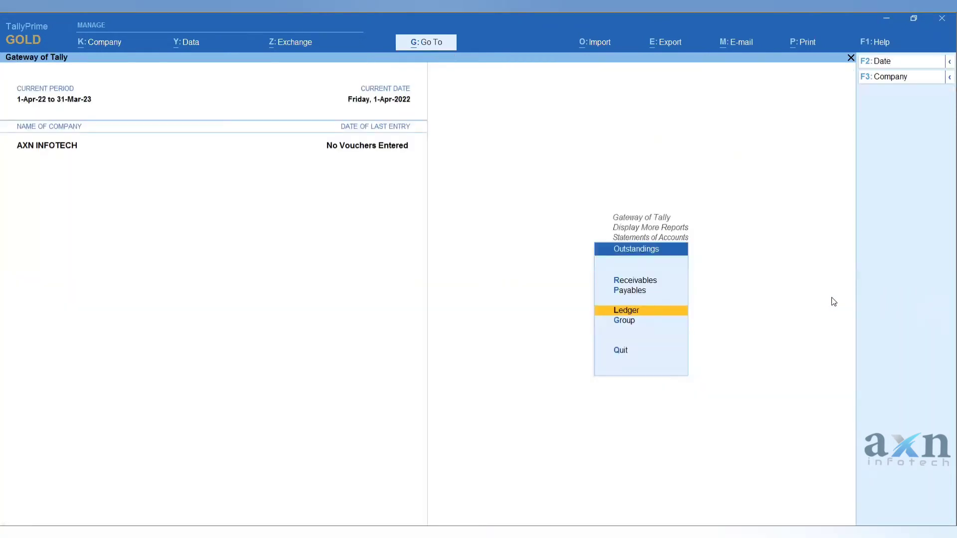
{"action": "key", "text": "Escape"}
{"action": "key", "text": "Escape"}
{"action": "key", "text": "Escape"}
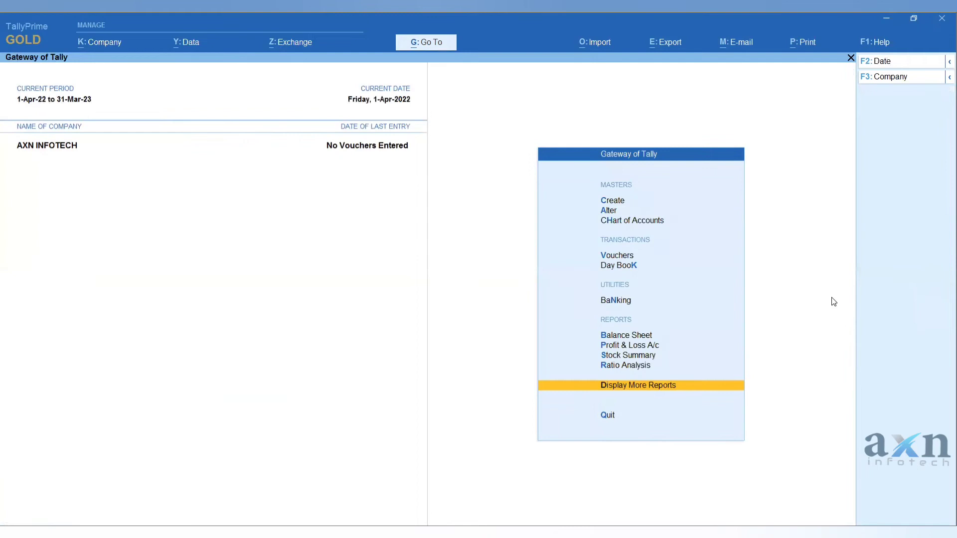
{"action": "key", "text": "k"}
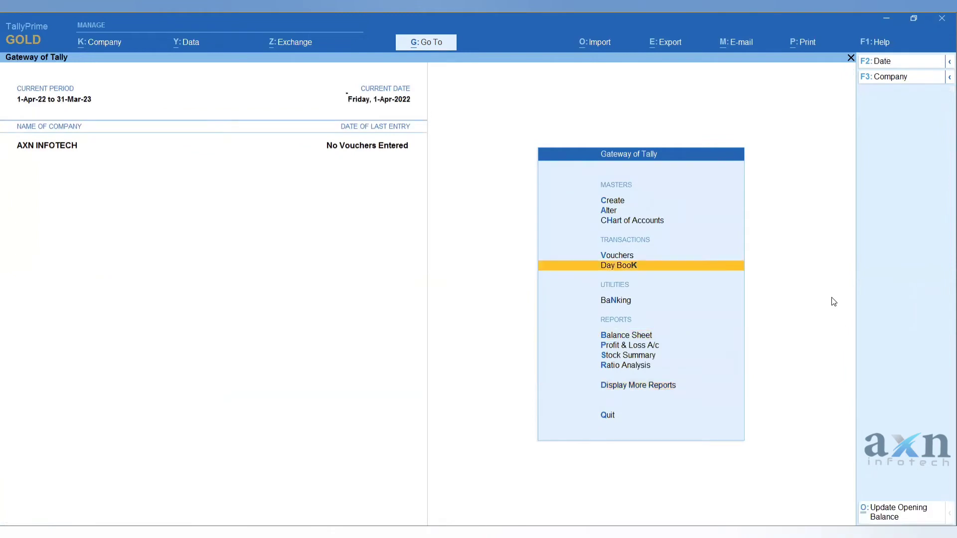
{"action": "key", "text": "a"}
{"action": "key", "text": "Down"}
{"action": "key", "text": "Return"}
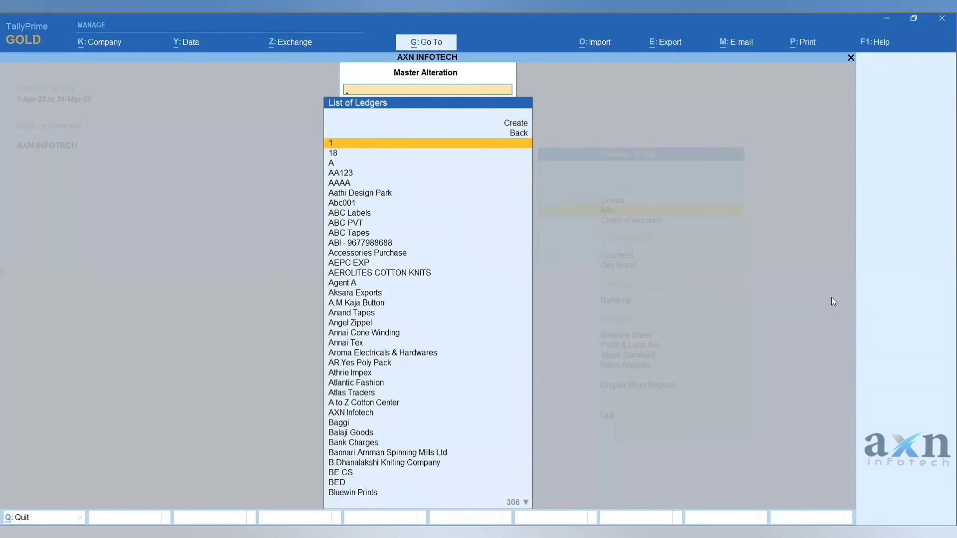
{"action": "type", "text": "Vijay"}
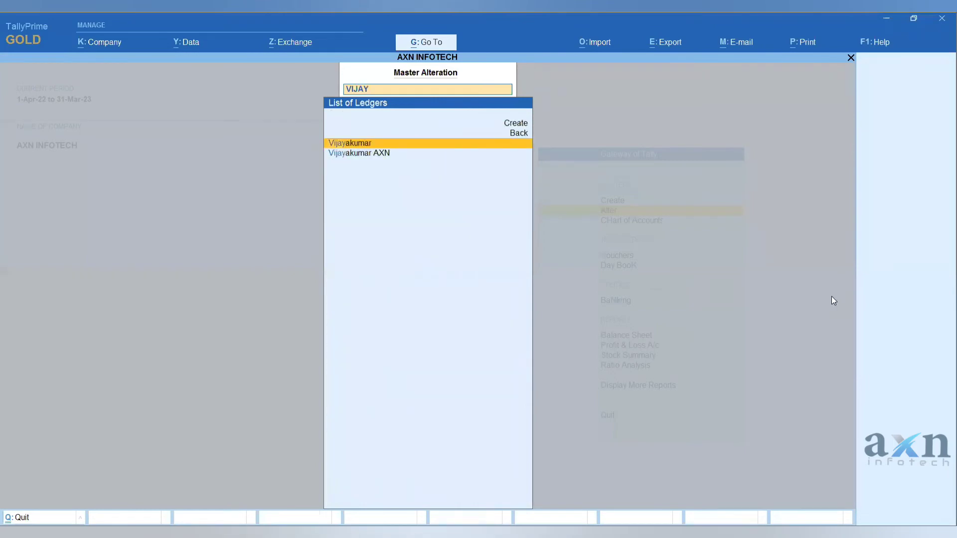
{"action": "key", "text": "Return"}
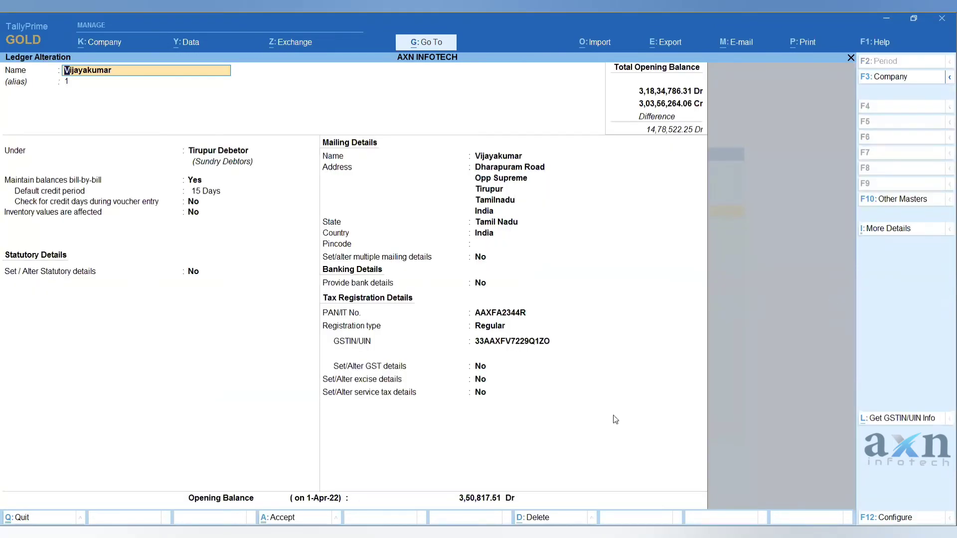
Quit the ledger alteration without saving and return to Gateway of Tally
{"action": "key", "text": "BackSpace"}
{"action": "key", "text": "Escape"}
{"action": "key", "text": "y"}
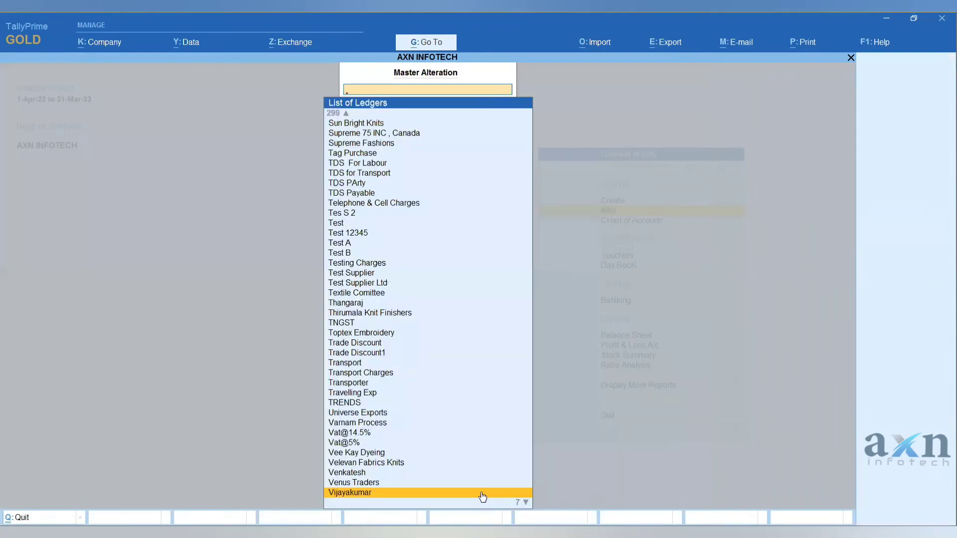
{"action": "key", "text": "Escape"}
{"action": "key", "text": "Escape"}
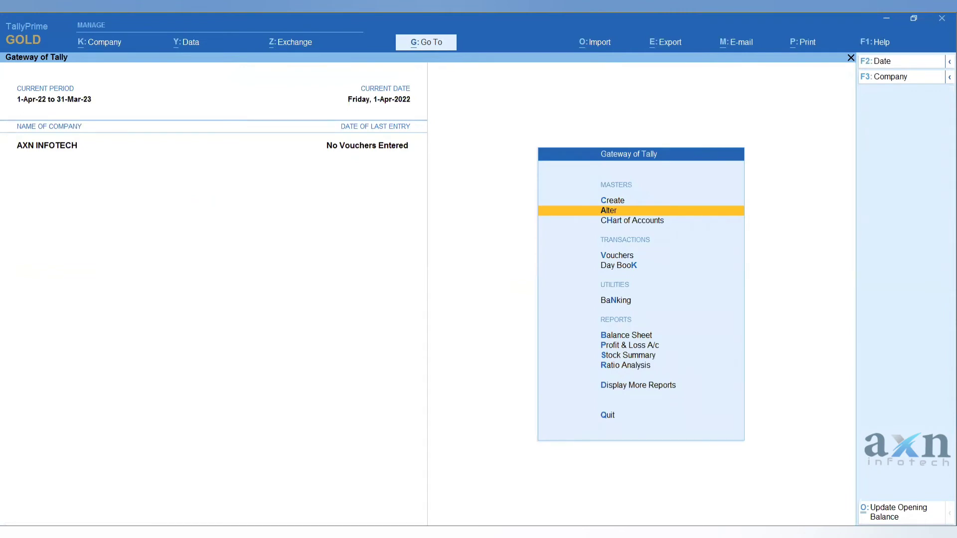
Run Update Opening Balance (Alt+O) for the Sundry Debtors group and confirm the billwise update
{"action": "key", "text": "o"}
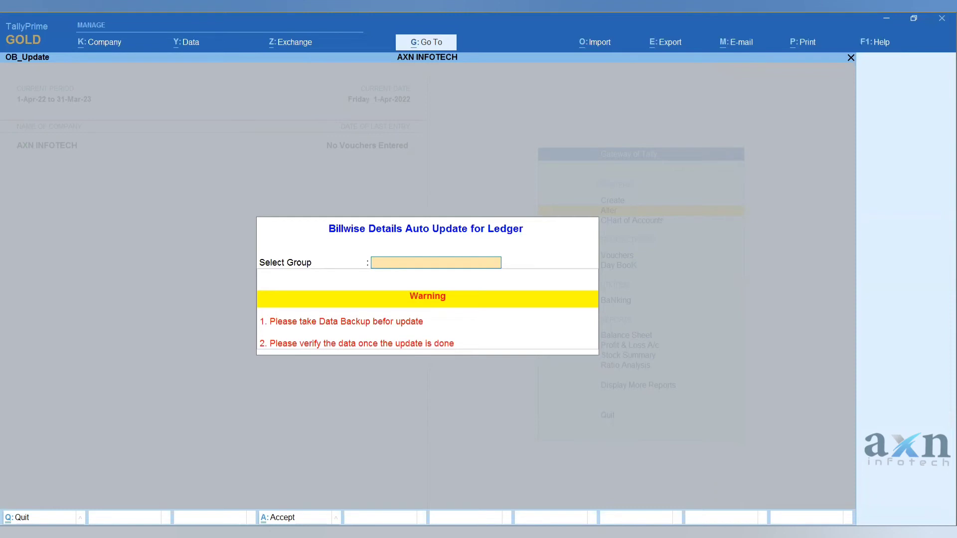
{"action": "type", "text": "SUND"}
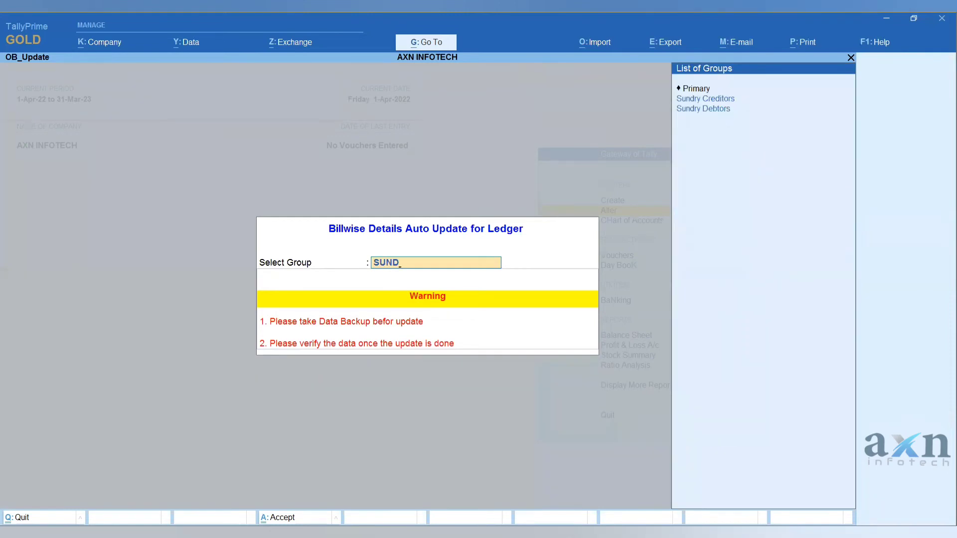
{"action": "key", "text": "Return"}
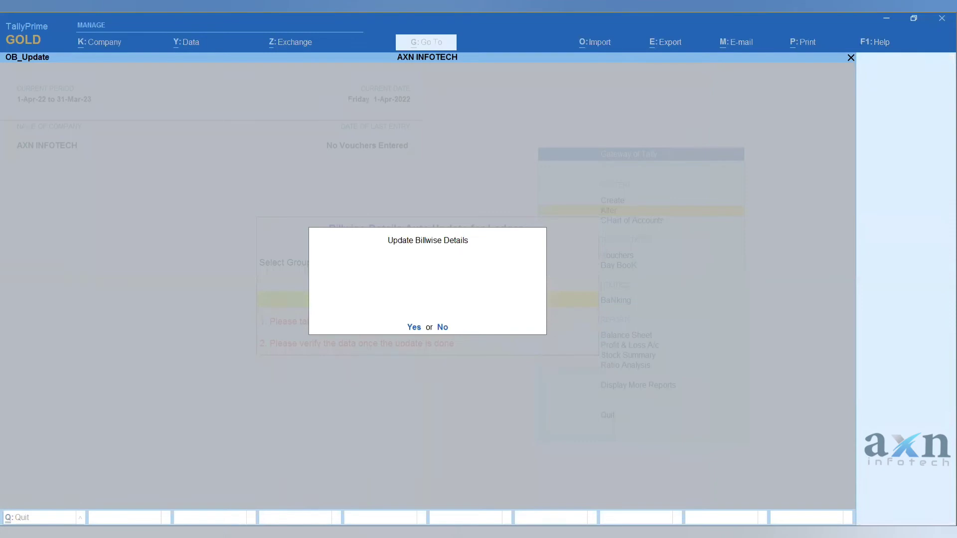
{"action": "key", "text": "Return"}
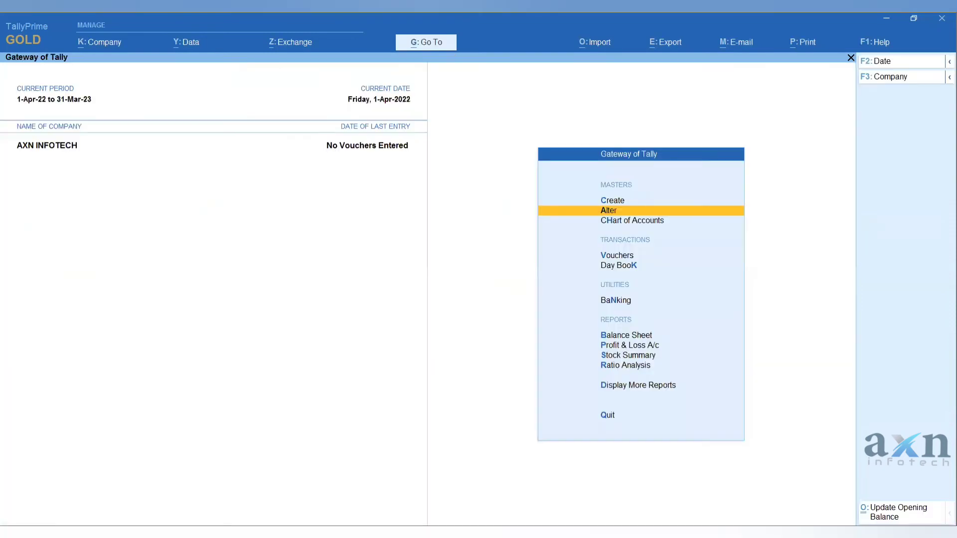
View Vijayakumar's ledger outstandings, now ten bill references totalling 3,50,817.51 Dr
{"action": "key", "text": "d"}
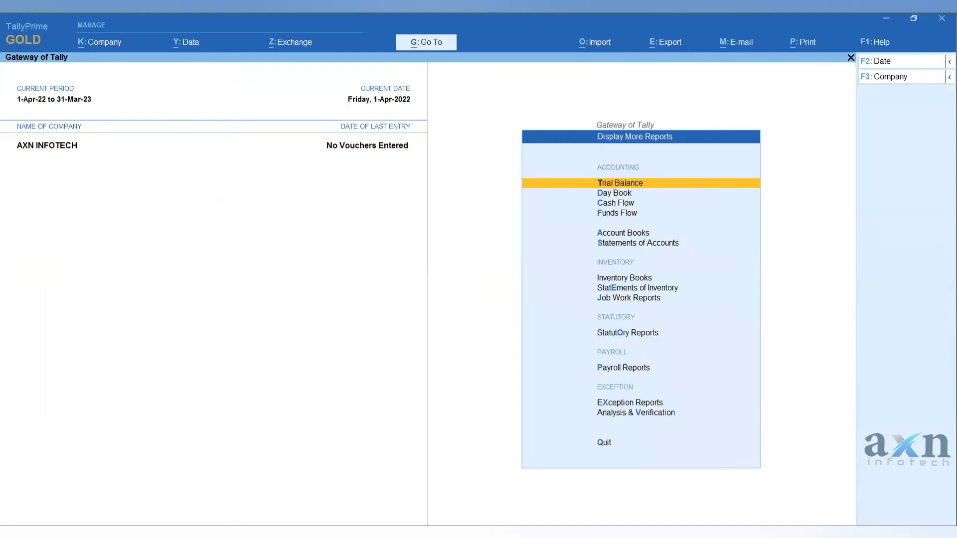
{"action": "key", "text": "s"}
{"action": "type", "text": "o"}
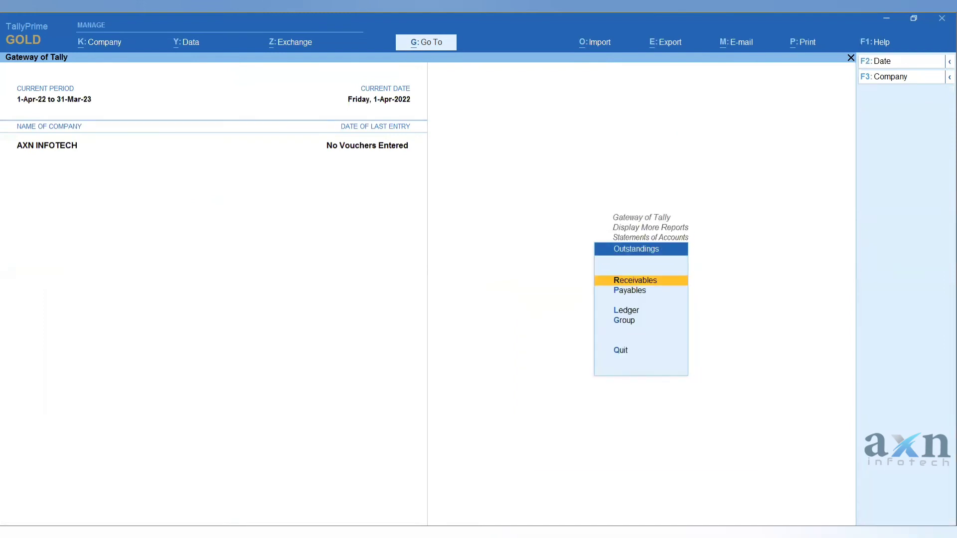
{"action": "type", "text": "l"}
{"action": "type", "text": "VIJ"}
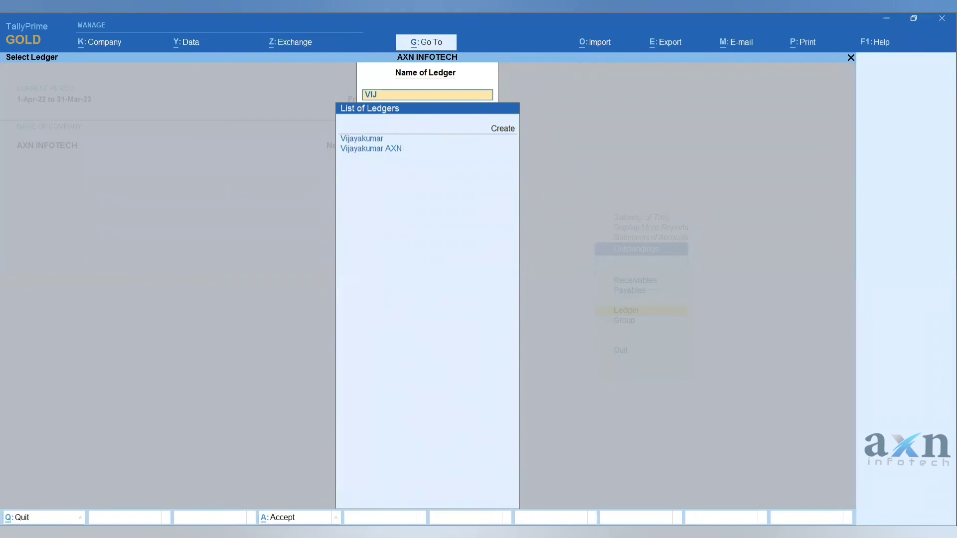
{"action": "key", "text": "Return"}
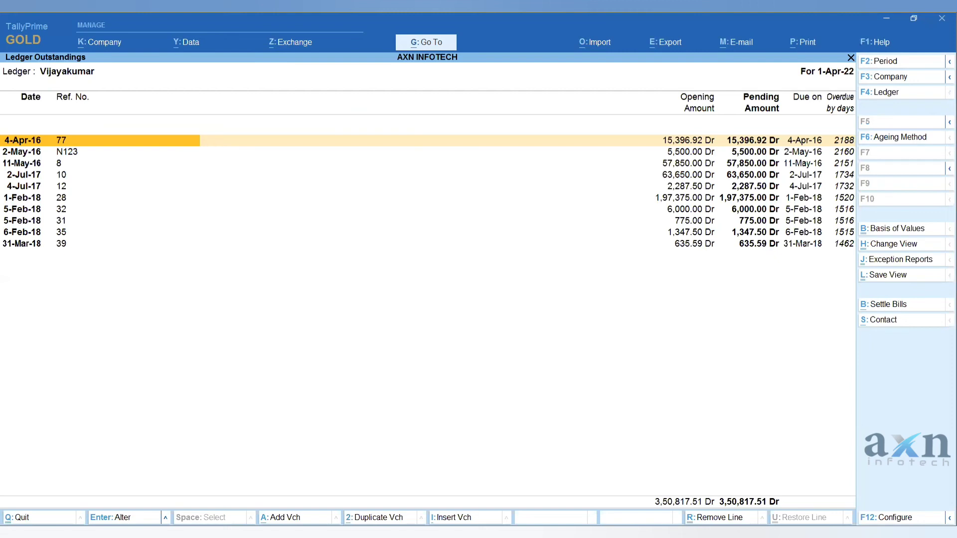
Leave the outstandings report and ledger list back to the more-reports menu
{"action": "key", "text": "Escape"}
{"action": "key", "text": "Escape"}
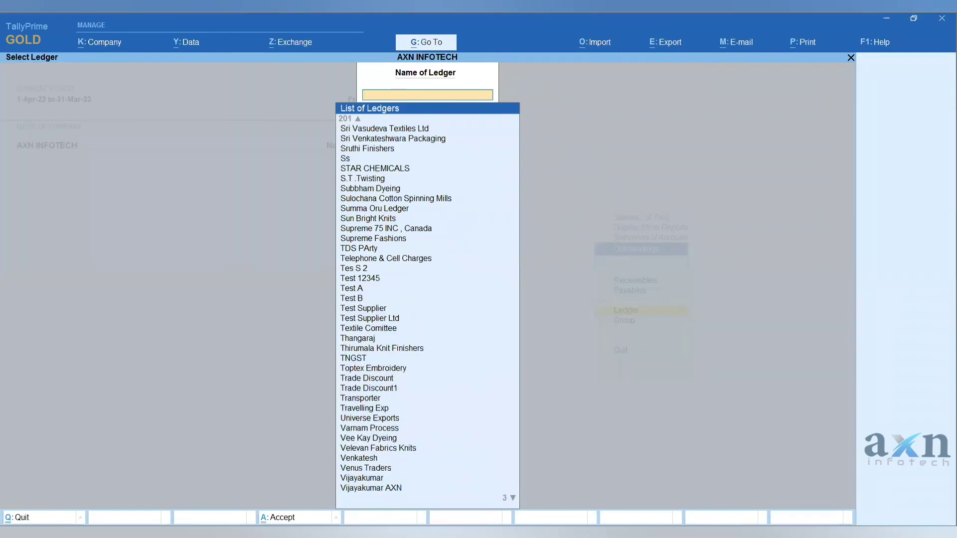
{"action": "key", "text": "Escape"}
{"action": "key", "text": "Escape"}
{"action": "key", "text": "Escape"}
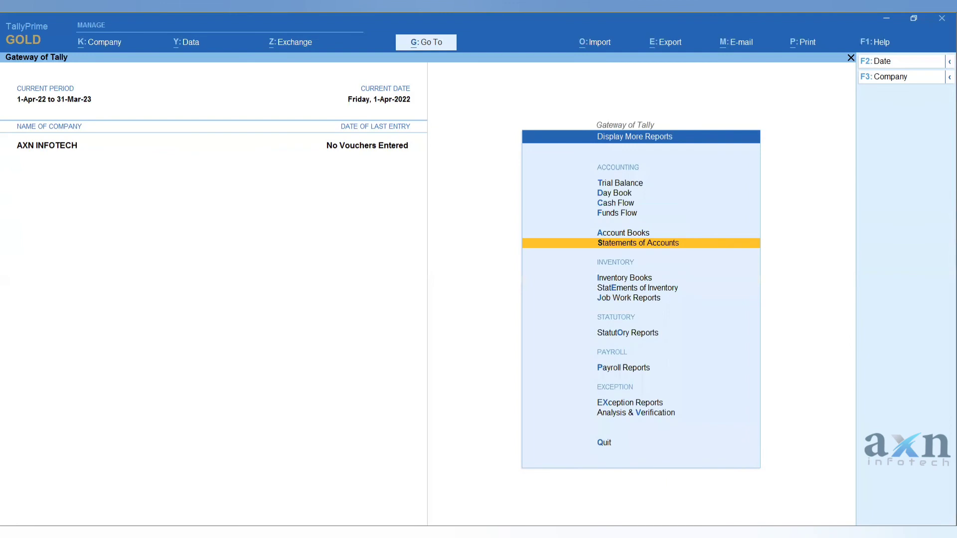
{"action": "key", "text": "Escape"}
{"action": "key", "text": "Escape"}
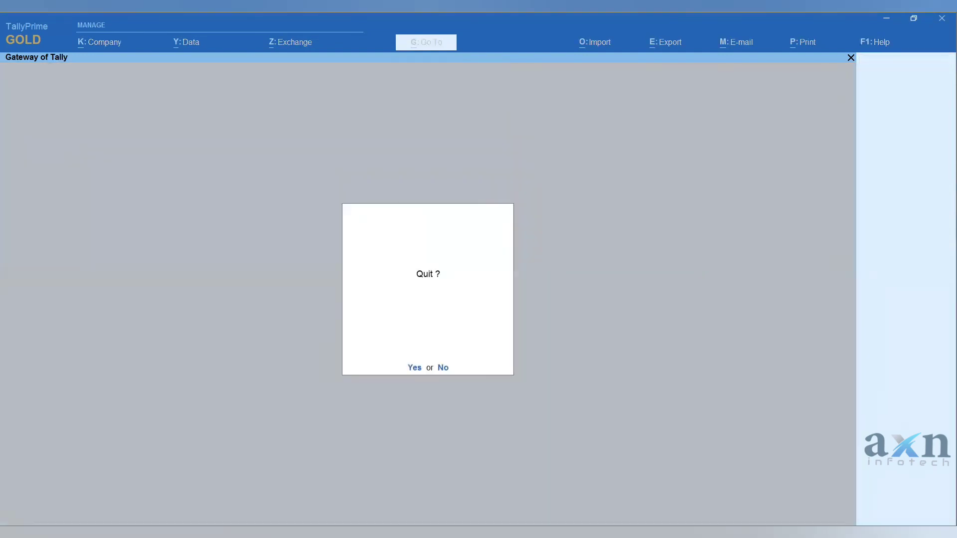
Decline Quit and load Vijayakumar under Alter > Ledger, opening balance still 3,50,817.51 Dr
{"action": "key", "text": "n"}
{"action": "key", "text": "Down"}
{"action": "key", "text": "Return"}
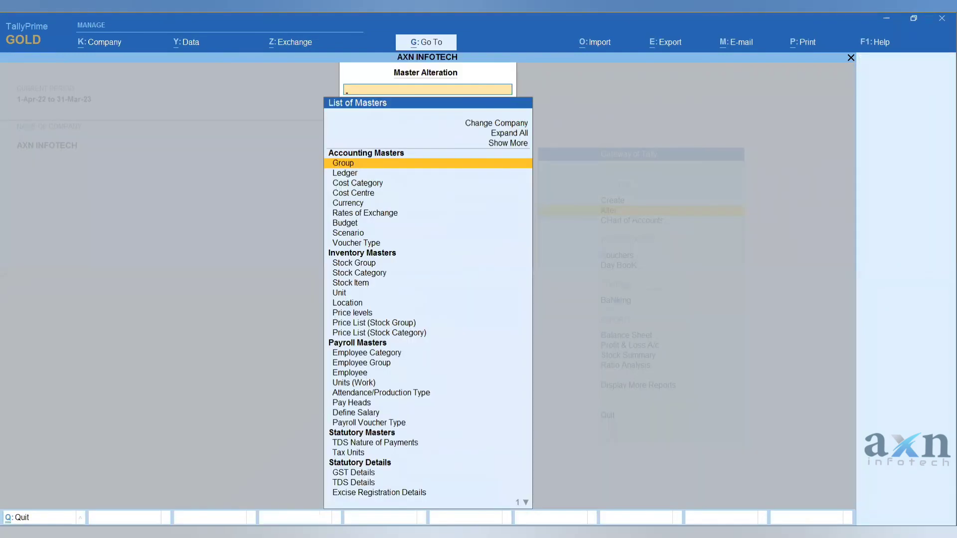
{"action": "key", "text": "Down"}
{"action": "key", "text": "Return"}
{"action": "type", "text": "V"}
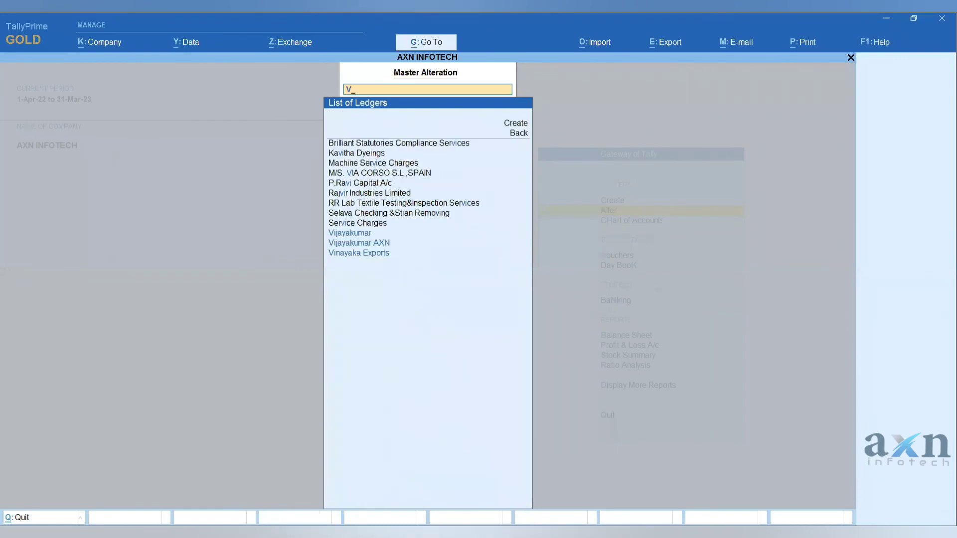
{"action": "type", "text": "IJ"}
{"action": "key", "text": "Return"}
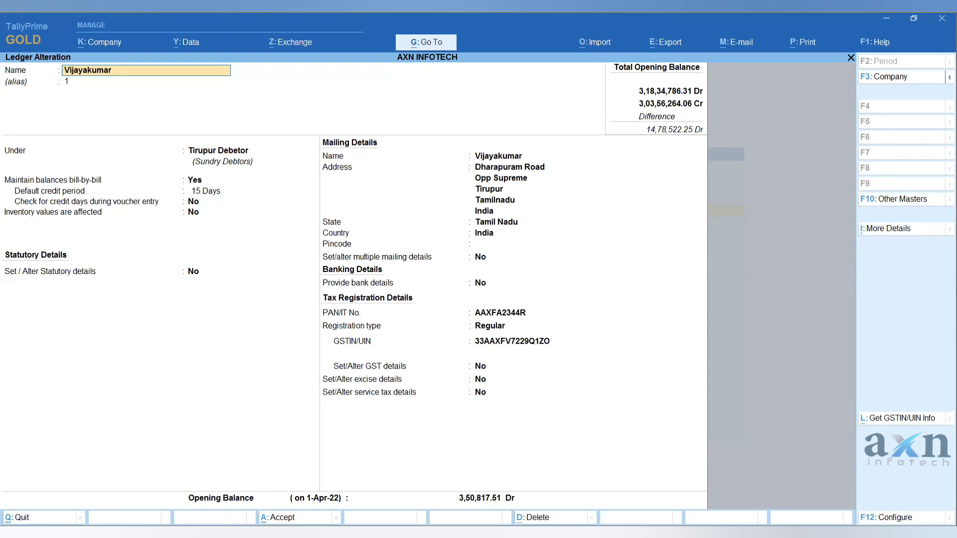
{"action": "key", "text": "Escape"}
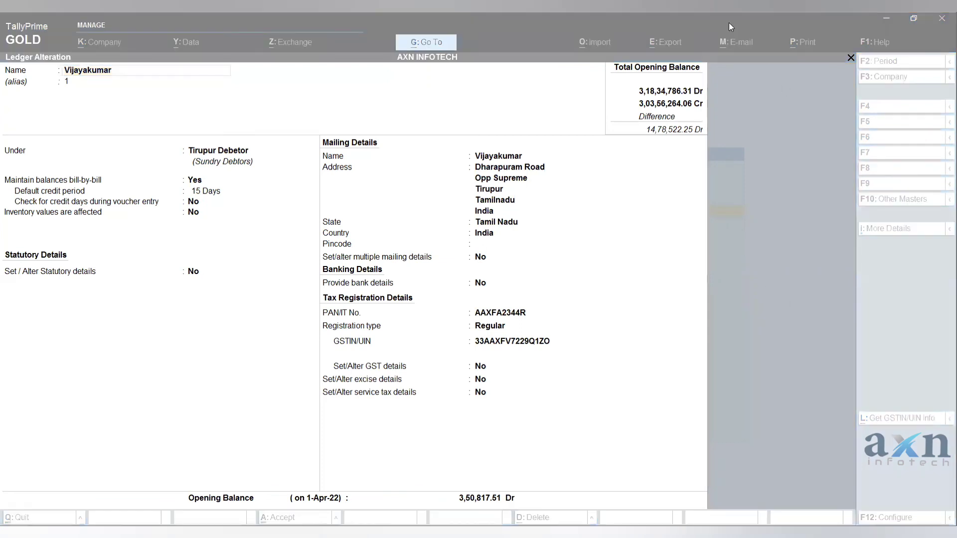